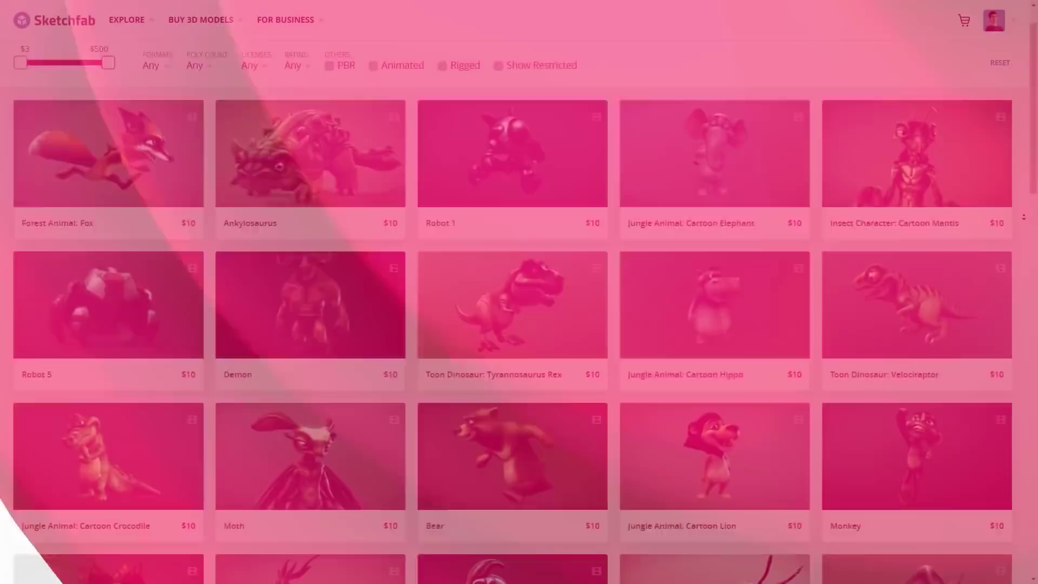
scroll(1024, 220, down, 8)
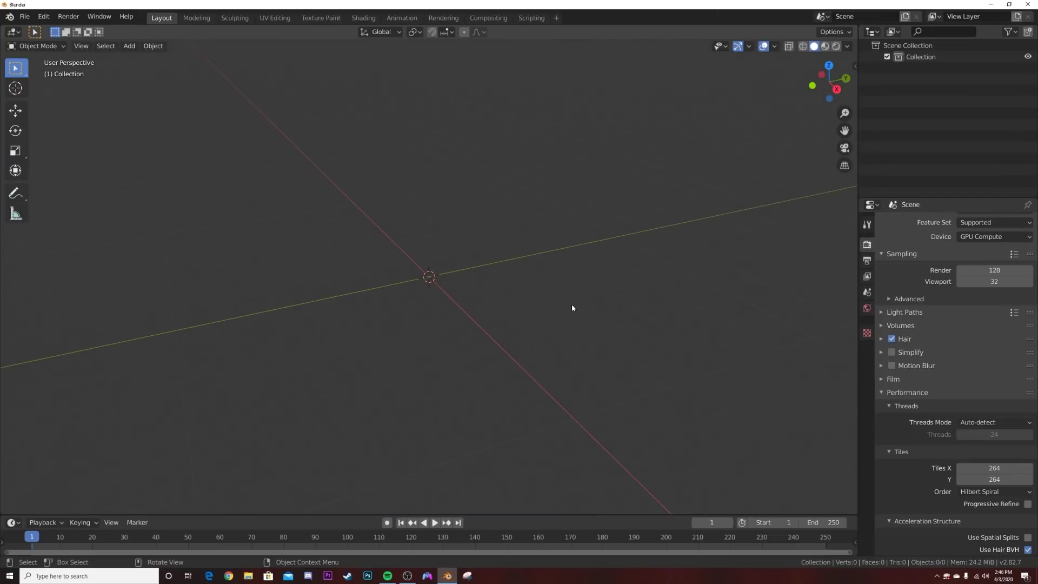
- Add a mesh plane to the empty scene
key(shift+a)
mouse_move(476, 239)
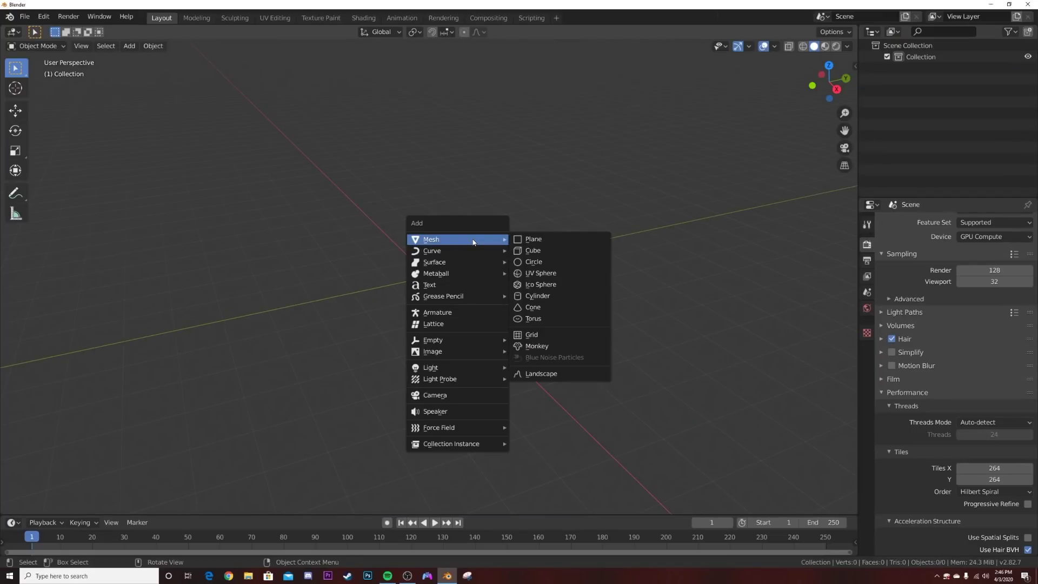
click(517, 239)
scroll(478, 268, up, 8)
middle_drag(477, 269, 543, 288)
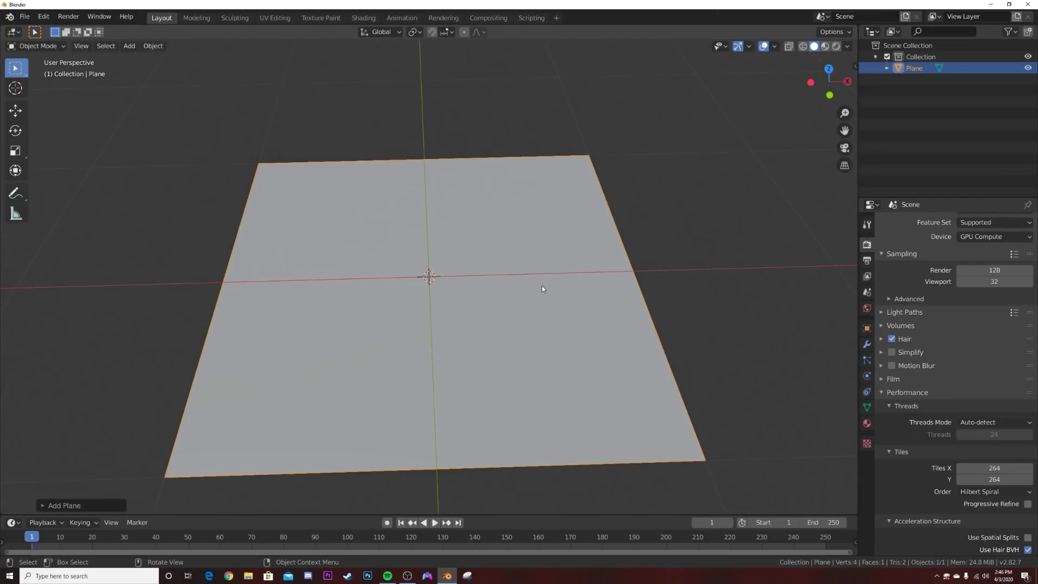
- Switch to the Shading workspace and create a new material for the plane
click(363, 18)
key(KP_Decimal)
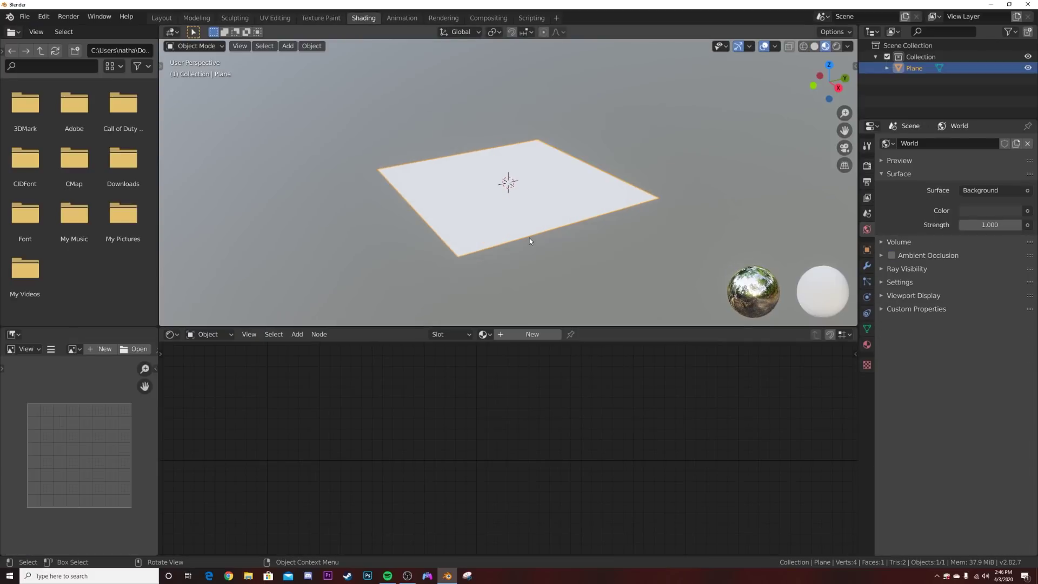
click(529, 334)
scroll(471, 433, down, 3)
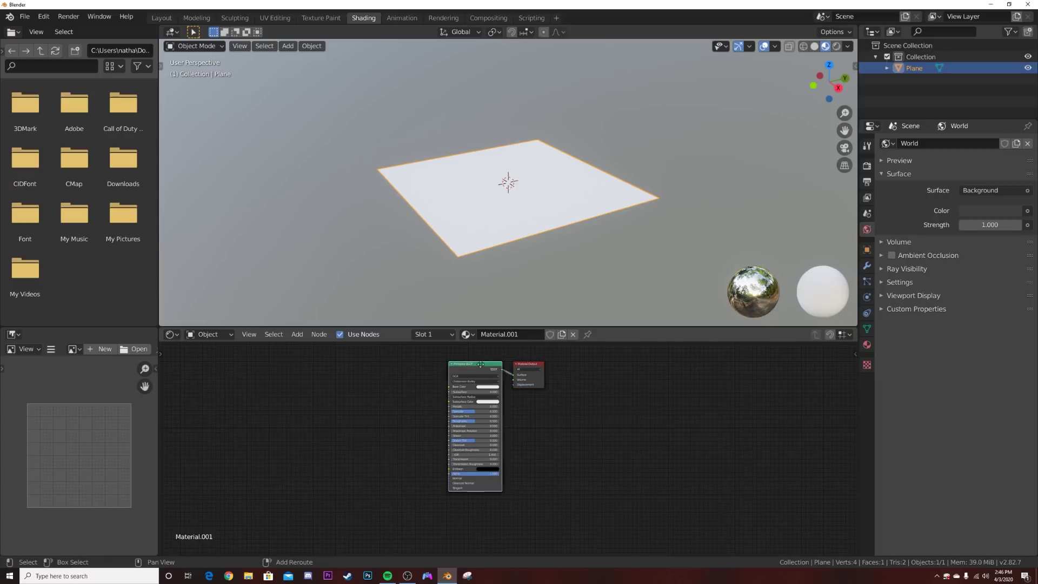
- Duplicate the Principled BSDF node below the original and set the copy's Base Color to black
key(shift+d)
click(478, 496)
middle_drag(478, 496, 477, 392)
scroll(477, 392, up, 4)
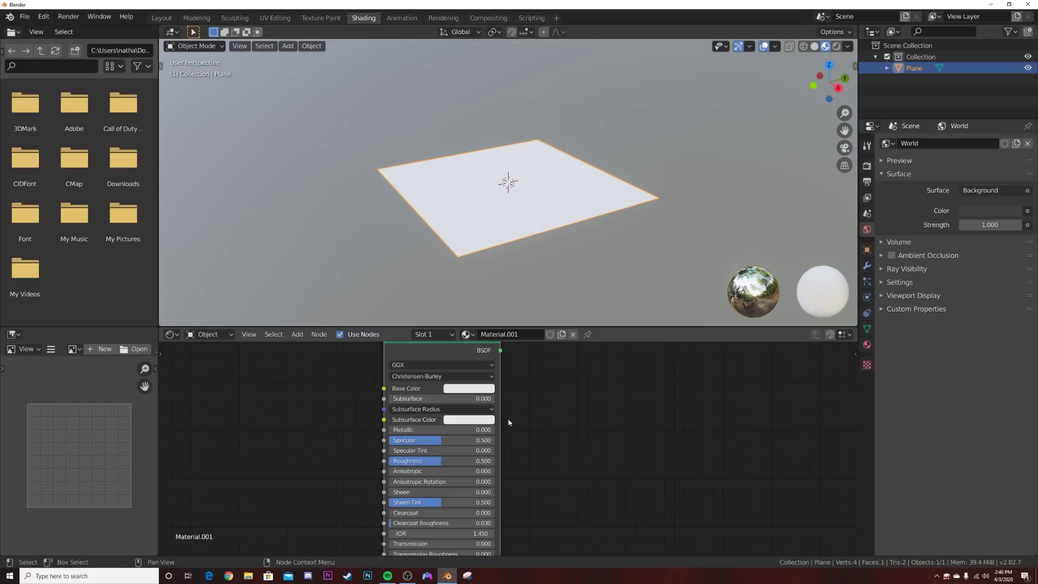
click(474, 390)
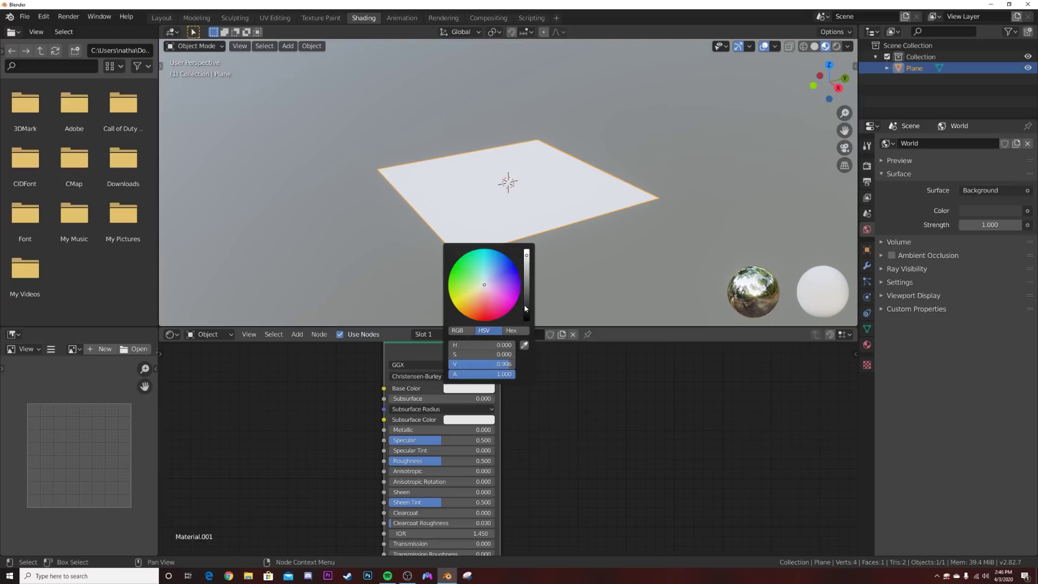
drag(525, 309, 525, 321)
scroll(505, 489, down, 4)
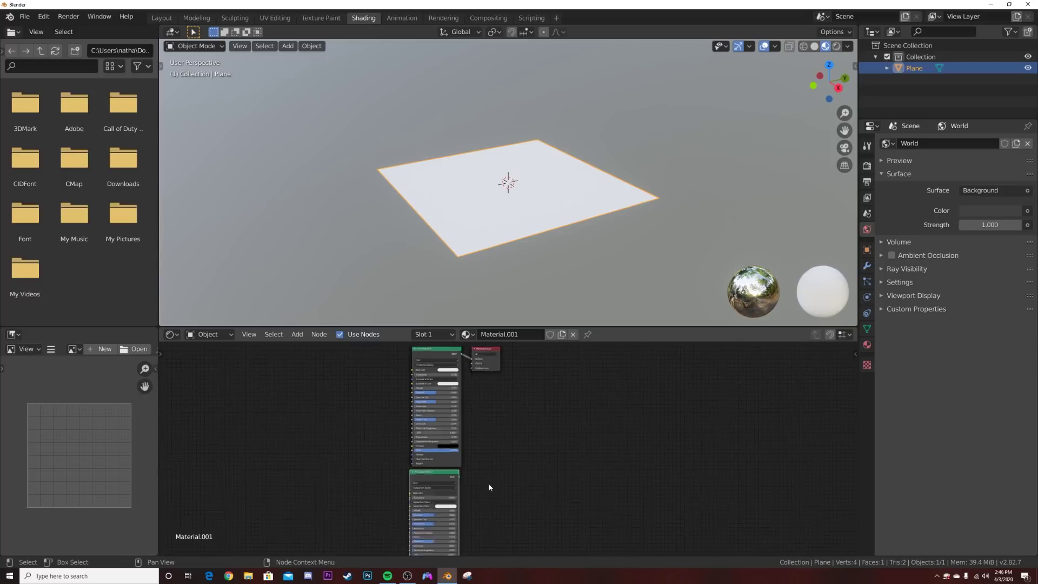
- Insert a Mix Shader node on the link between the original Principled BSDF and the Material Output
scroll(491, 471, down, 1)
scroll(493, 446, up, 4)
middle_drag(489, 347, 515, 427)
scroll(515, 453, up, 5)
key(shift+a)
click(515, 452)
text(mi)
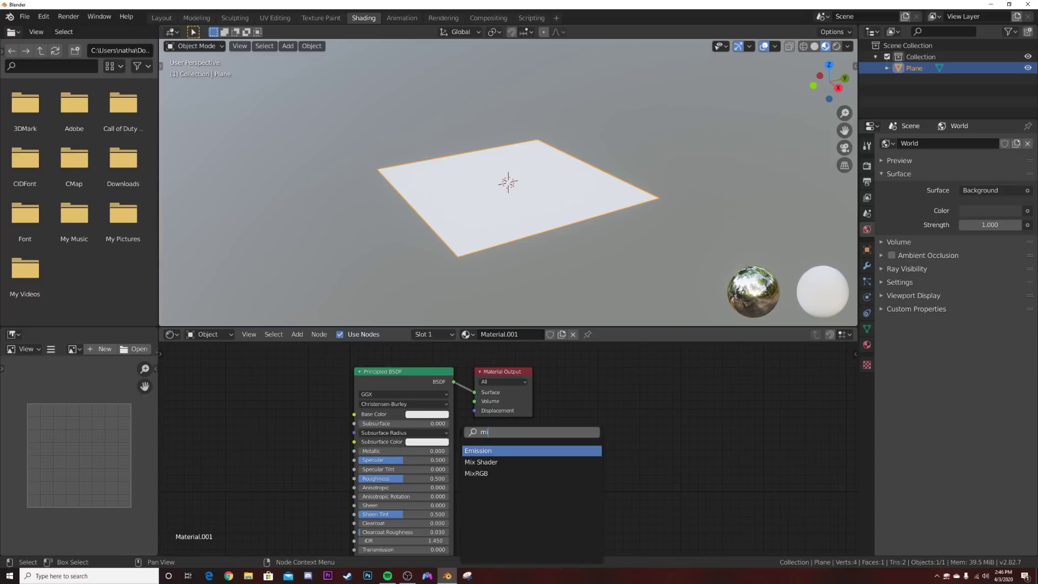
text(x)
key(Return)
click(459, 380)
- Connect the black Principled BSDF's output to the Mix Shader's second Shader input
middle_drag(498, 501, 509, 365)
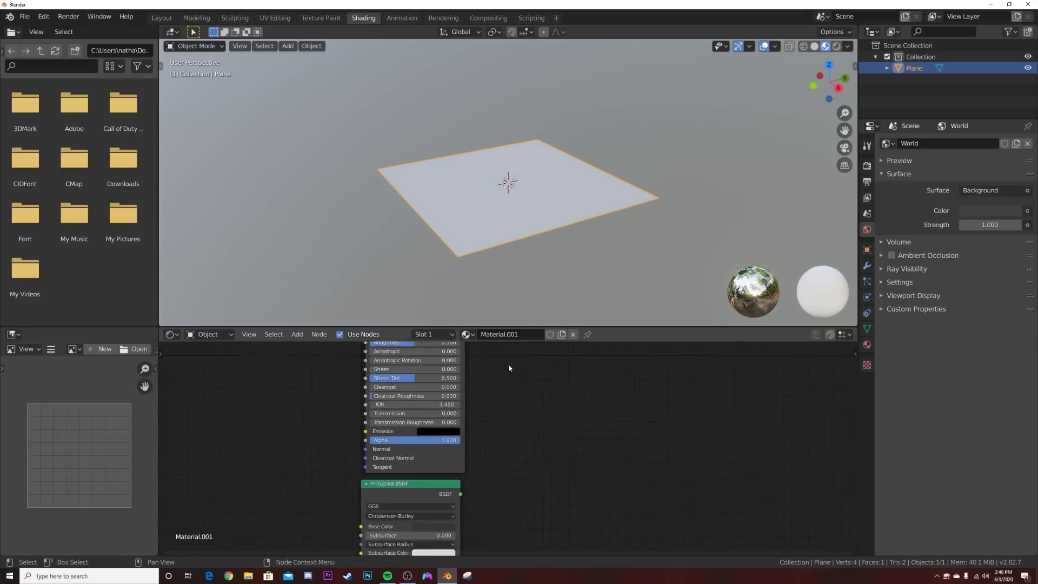
scroll(510, 444, down, 5)
middle_drag(489, 471, 474, 504)
drag(461, 513, 489, 371)
middle_drag(537, 382, 530, 496)
scroll(530, 496, up, 3)
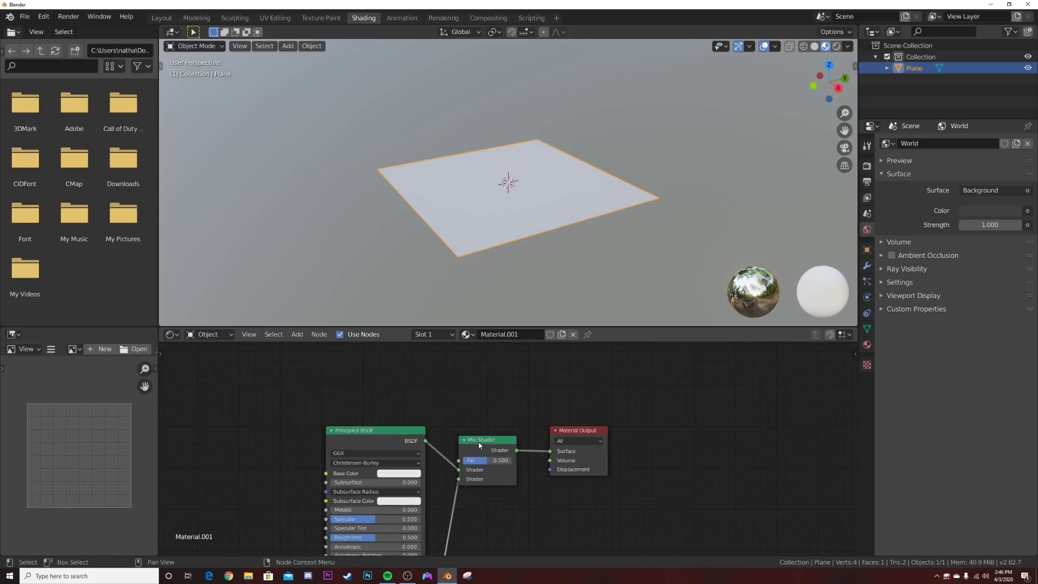
- Add a ColorRamp node above the Principled BSDF and connect its Color output to the Mix Shader's Fac input
drag(479, 442, 460, 365)
middle_drag(467, 416, 590, 493)
key(shift+a)
click(478, 406)
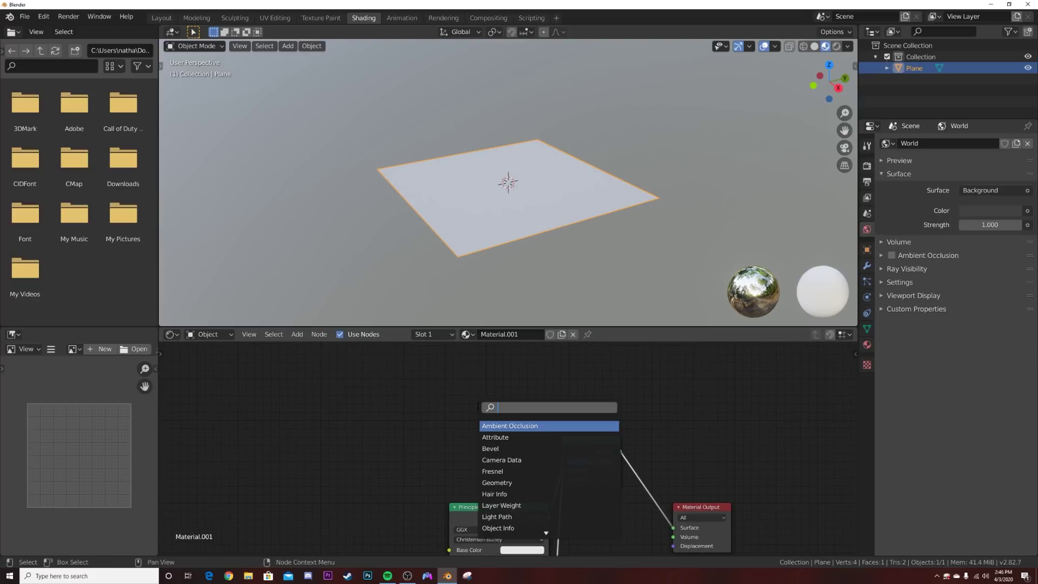
text(col)
click(517, 438)
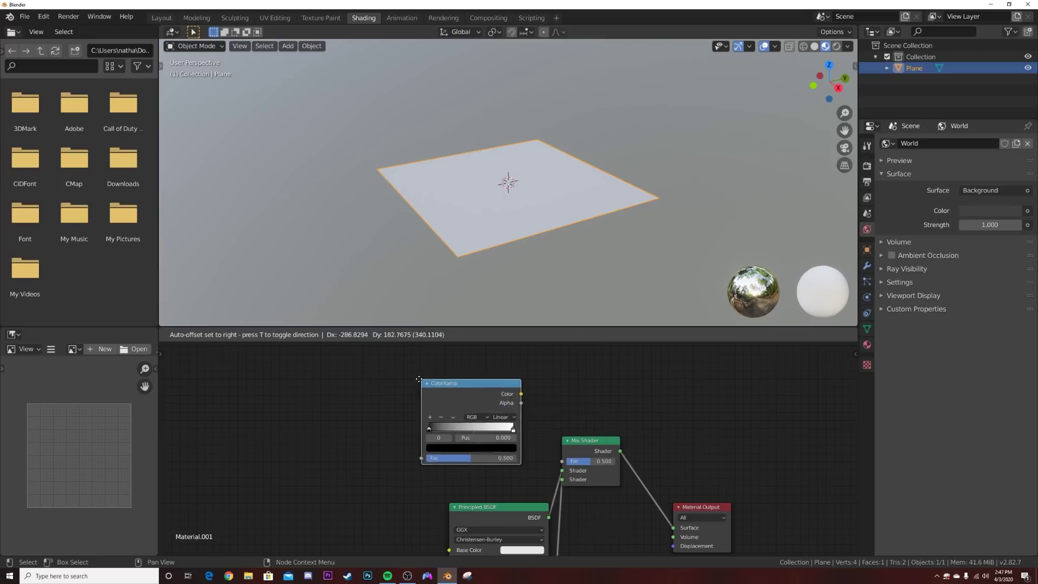
click(427, 420)
scroll(448, 422, down, 2)
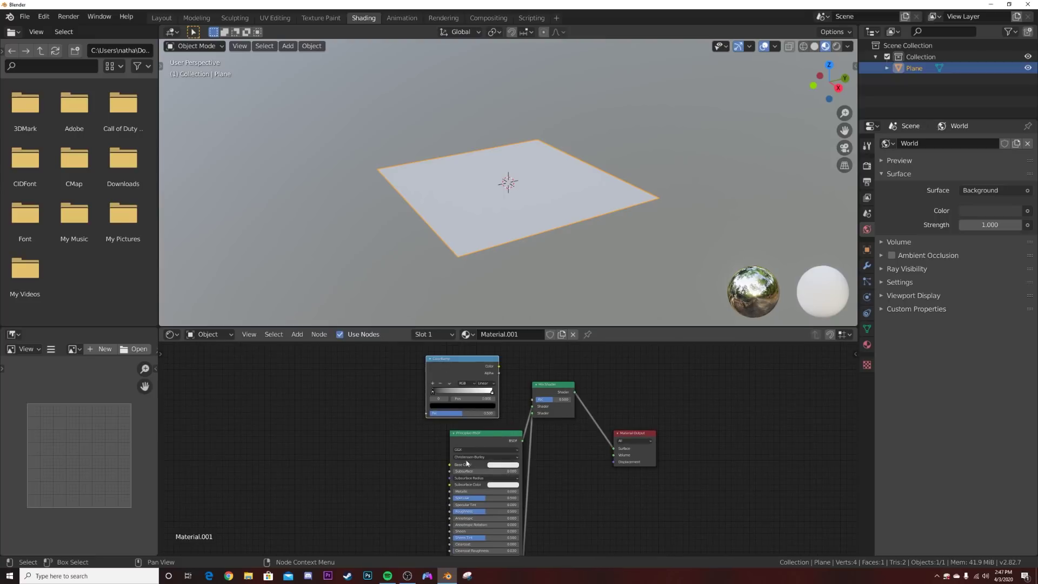
mouse_move(476, 446)
mouse_down()
mouse_move(404, 435)
mouse_move(478, 436)
mouse_up()
drag(499, 366, 533, 399)
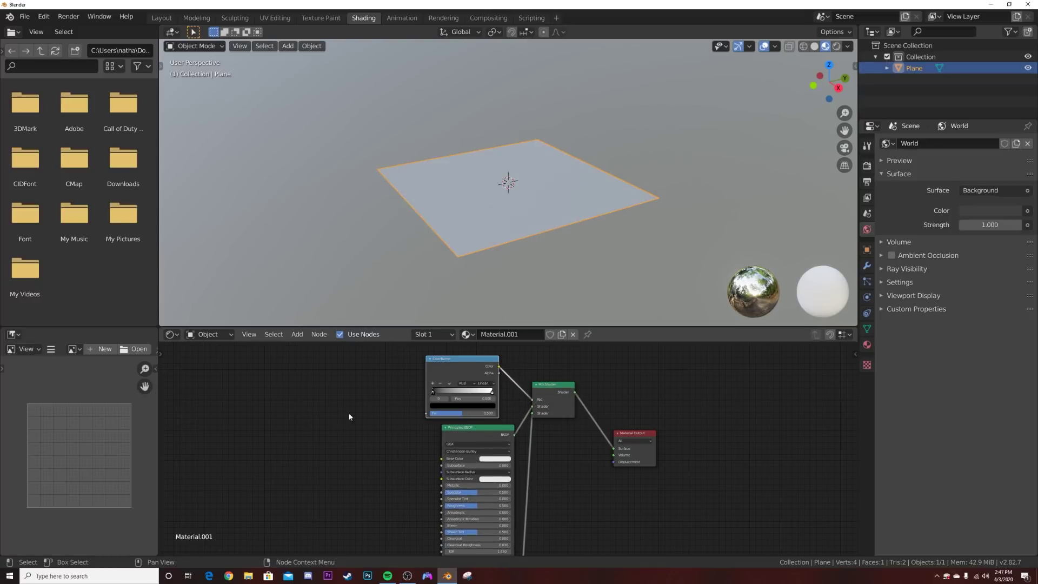
- Add a Noise Texture node beside the ColorRamp, on its input side
key(shift+a)
click(368, 367)
text(noi)
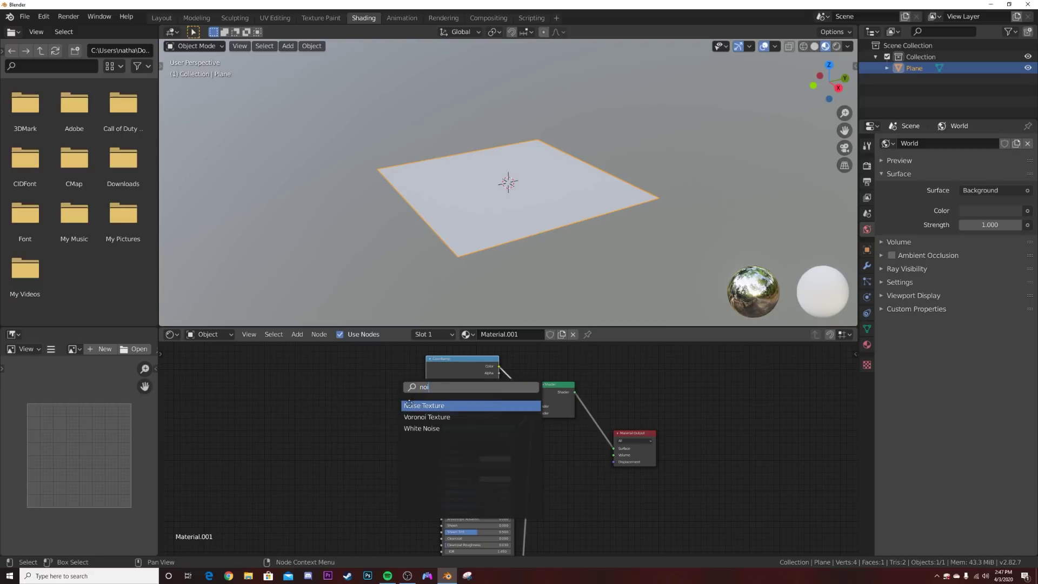
click(409, 403)
click(373, 401)
scroll(425, 424, up, 3)
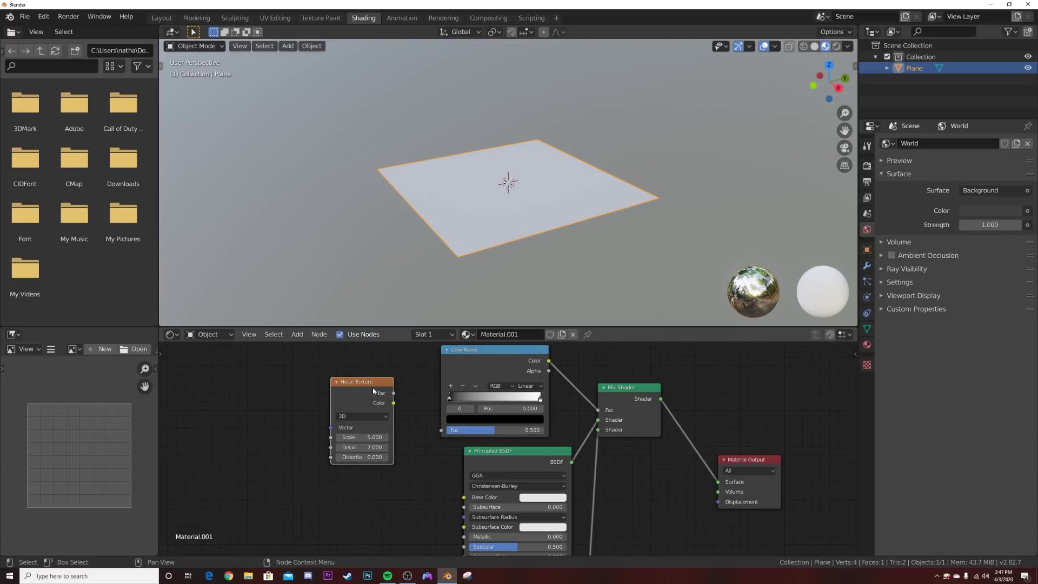
- Attach Mapping and Texture Coordinate nodes to the Noise Texture and connect its Fac output to the ColorRamp's Fac input
key(ctrl+t)
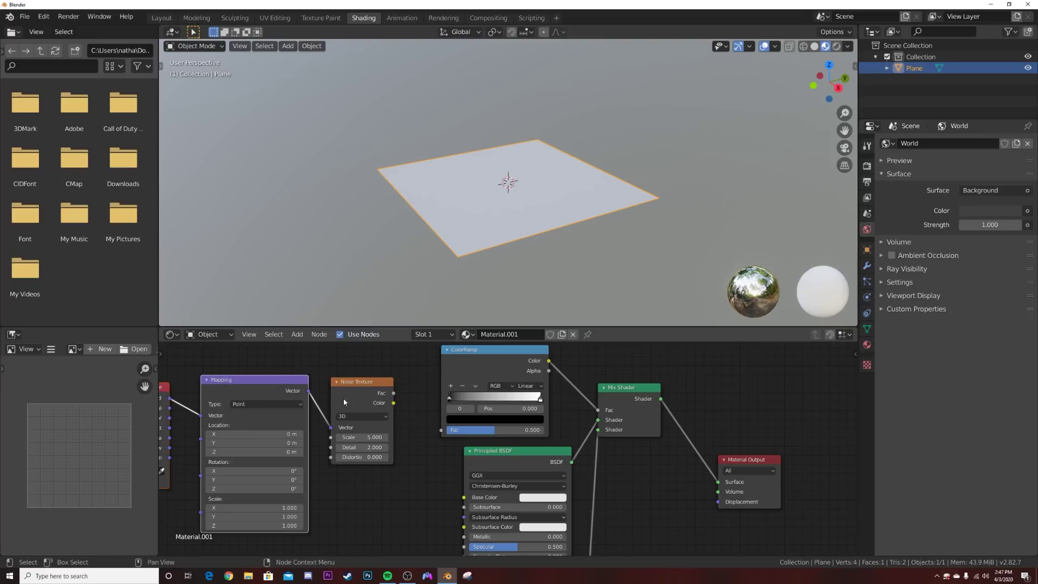
middle_drag(344, 399, 415, 388)
drag(240, 417, 272, 405)
middle_drag(384, 429, 286, 439)
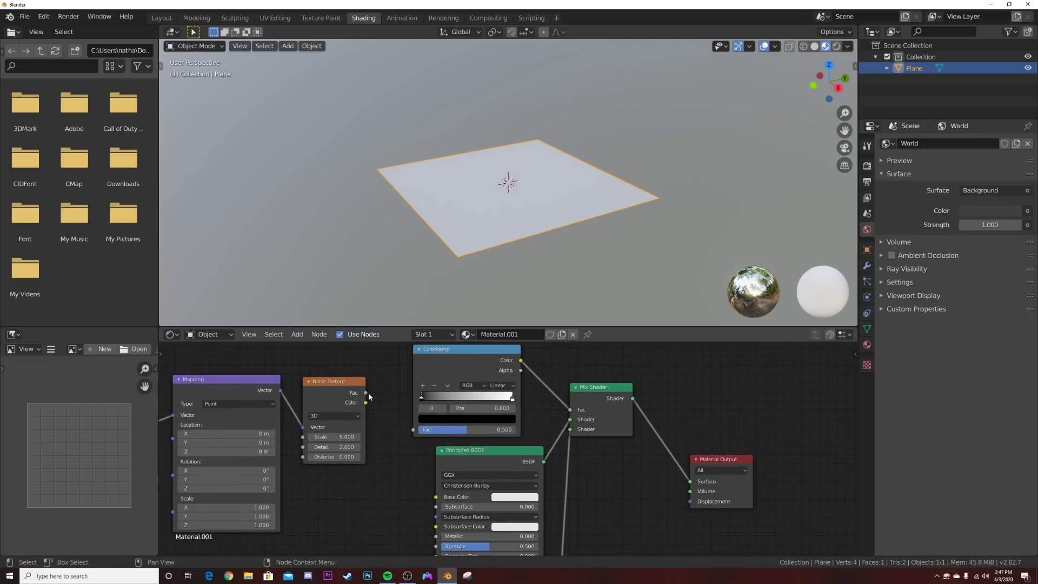
drag(367, 402, 425, 431)
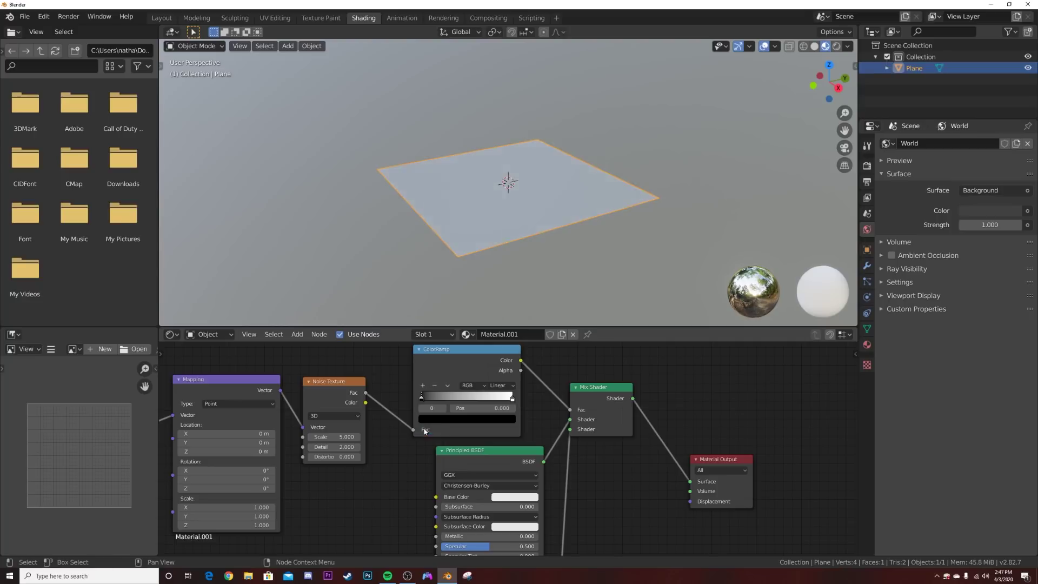
- Increase the noise contrast by moving the ColorRamp's white stop to position 0.494
middle_drag(546, 231, 557, 258)
scroll(557, 258, up, 5)
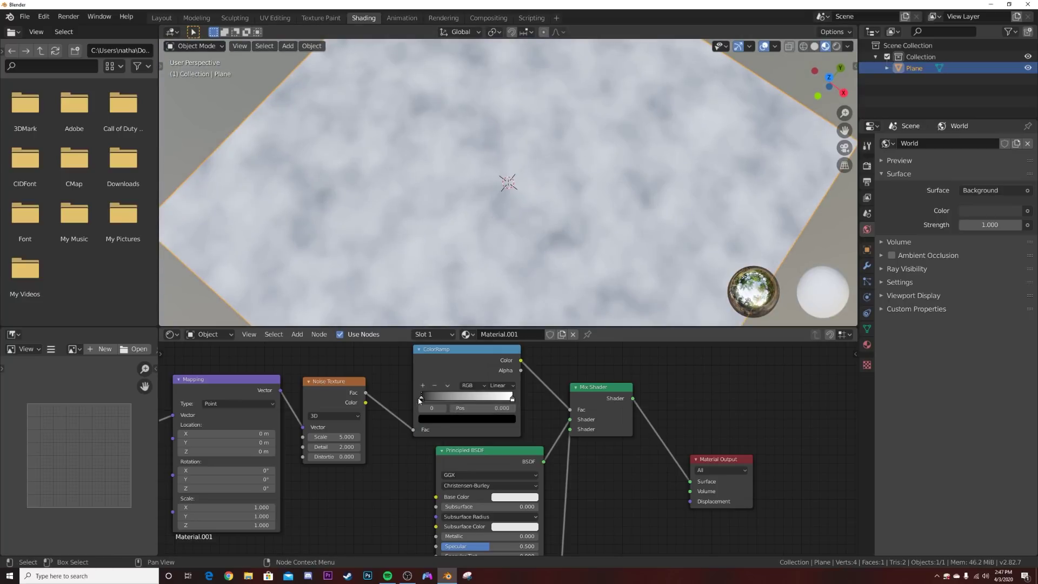
mouse_move(421, 399)
mouse_down()
mouse_move(461, 401)
mouse_move(427, 401)
mouse_up()
drag(513, 398, 466, 399)
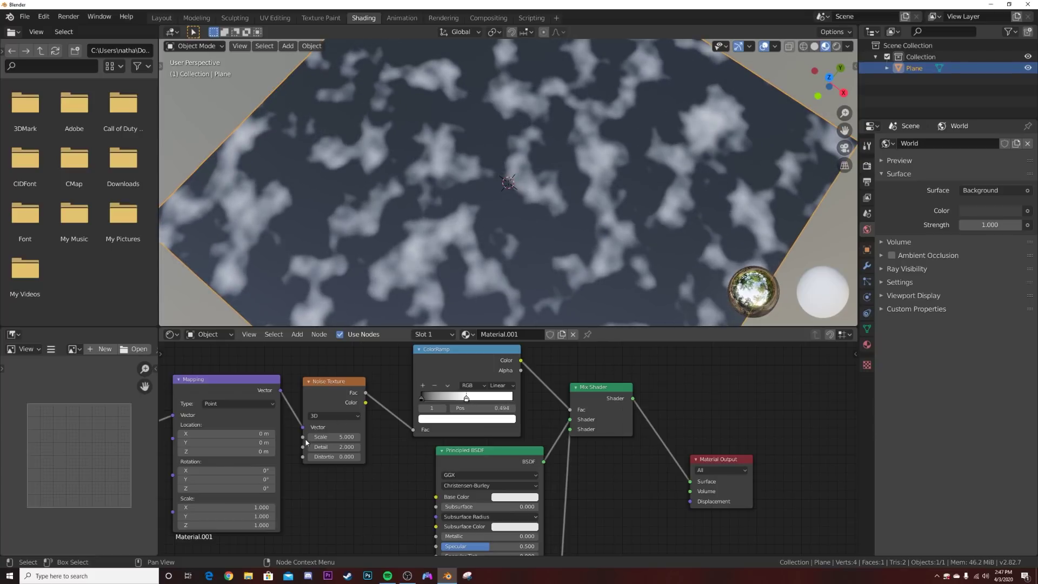
- Set the Noise Texture's Detail to 16 and Distortion to 1.2, and the ColorRamp's white stop to 0.464
drag(324, 447, 461, 401)
middle_drag(478, 203, 523, 171)
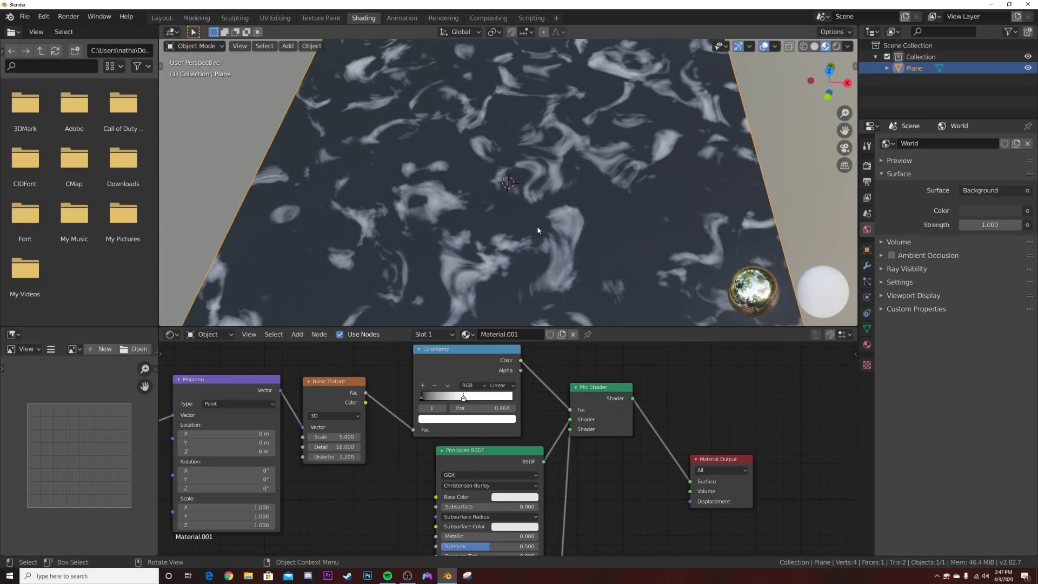
middle_drag(544, 240, 530, 219)
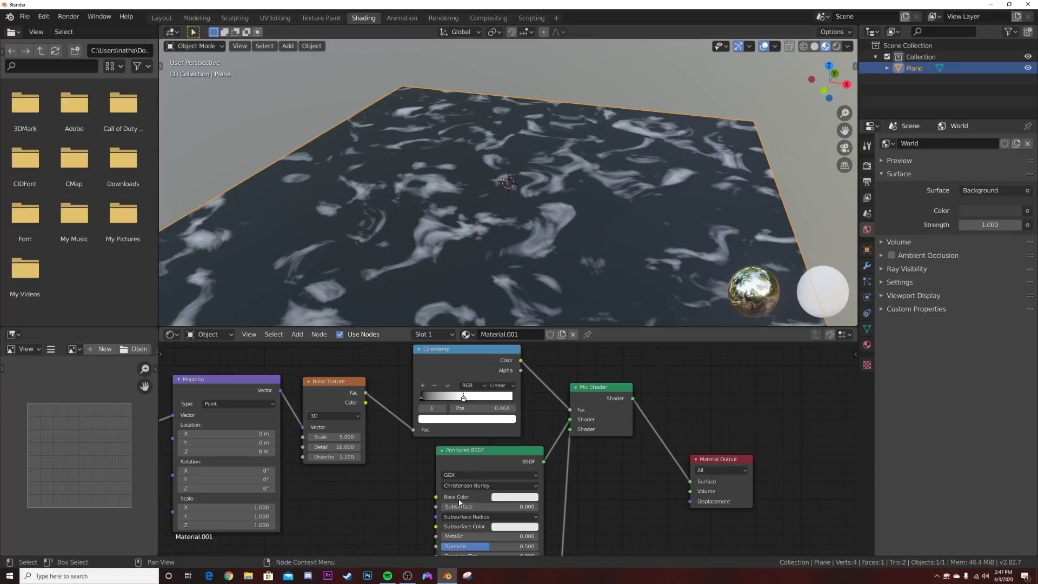
- Move the Texture Coordinate node away from Mapping and insert a White Noise Texture node on the link between them
middle_drag(359, 487, 578, 456)
drag(335, 362, 218, 398)
middle_drag(318, 388, 319, 408)
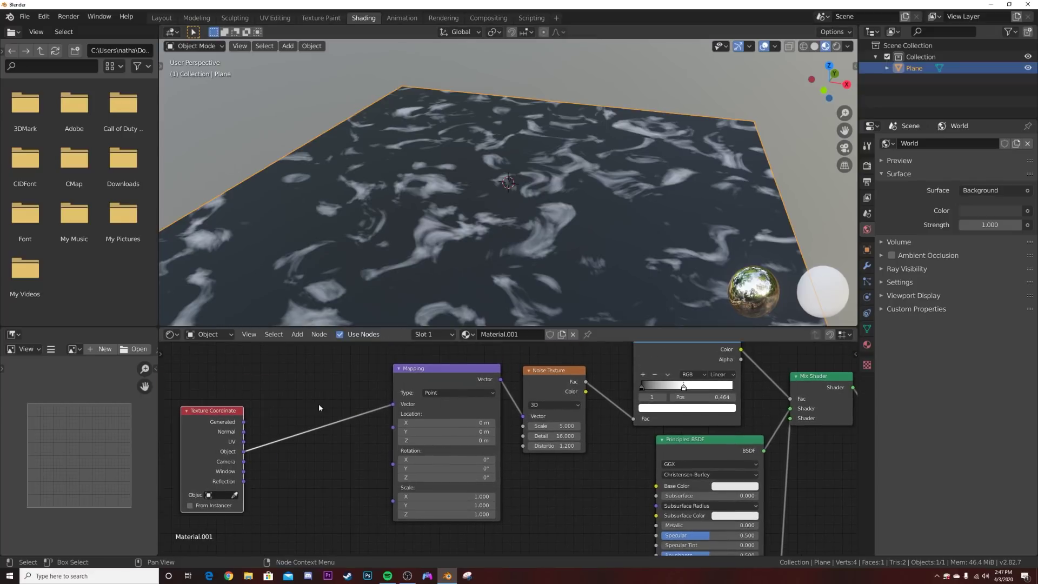
key(shift+a)
click(321, 398)
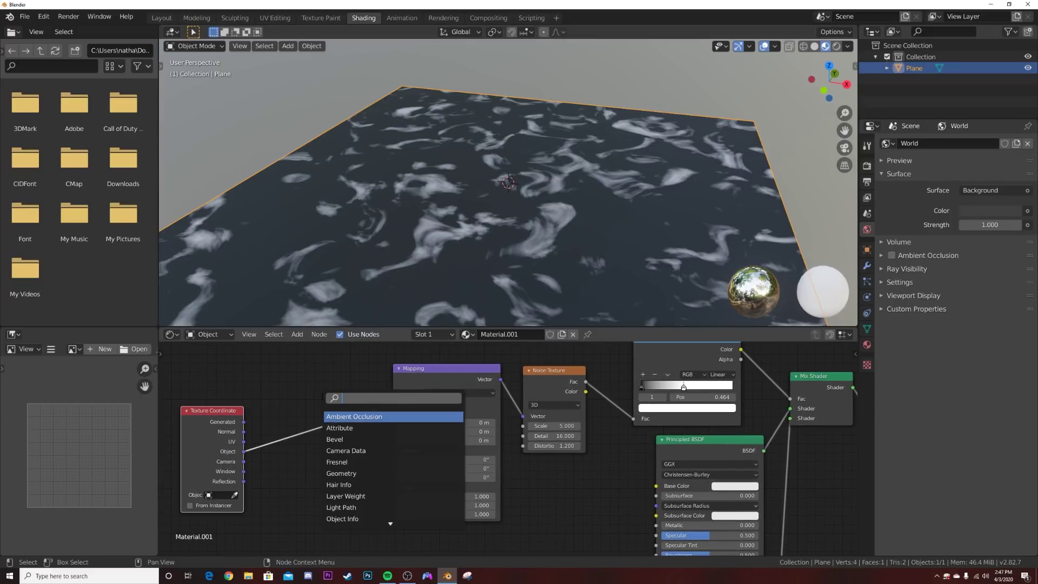
text(white noise)
key(Return)
click(258, 417)
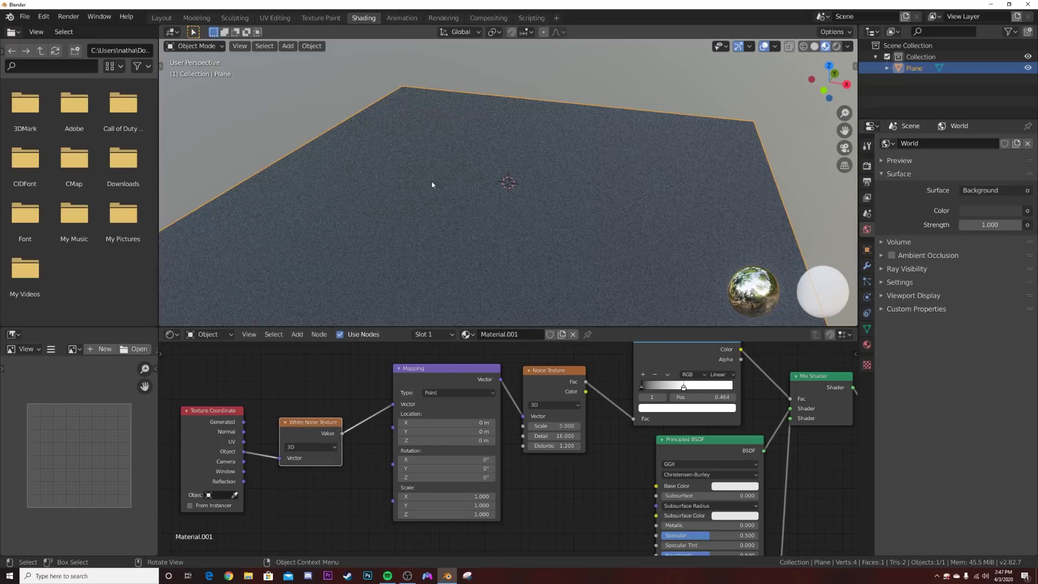
- Insert a MixRGB node between White Noise Texture and Mapping, and connect the Texture Coordinate's Object output to its Color2
middle_drag(536, 190, 544, 216)
scroll(534, 235, up, 4)
scroll(528, 162, down, 5)
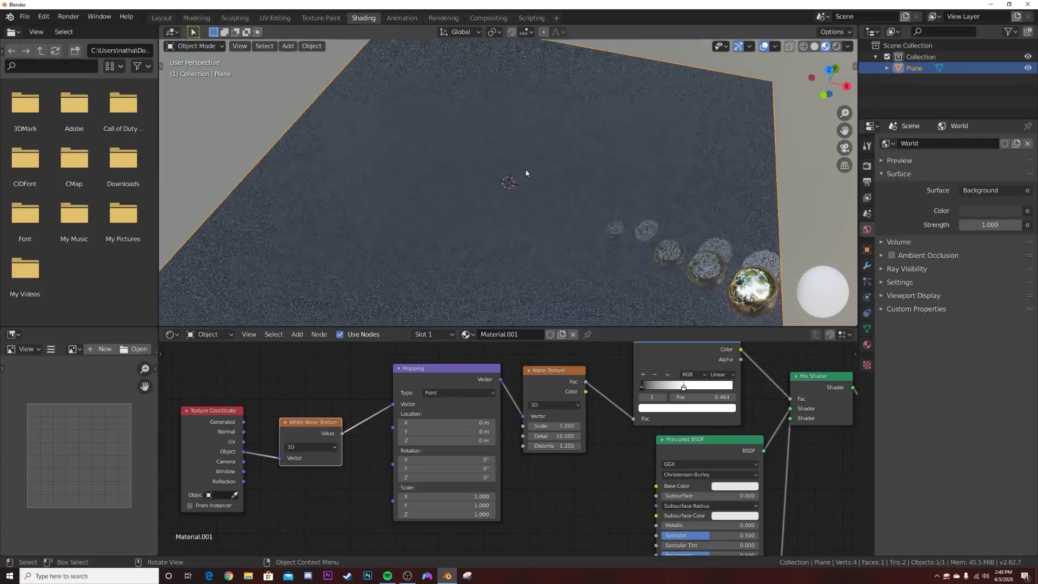
key(shift+a)
click(358, 363)
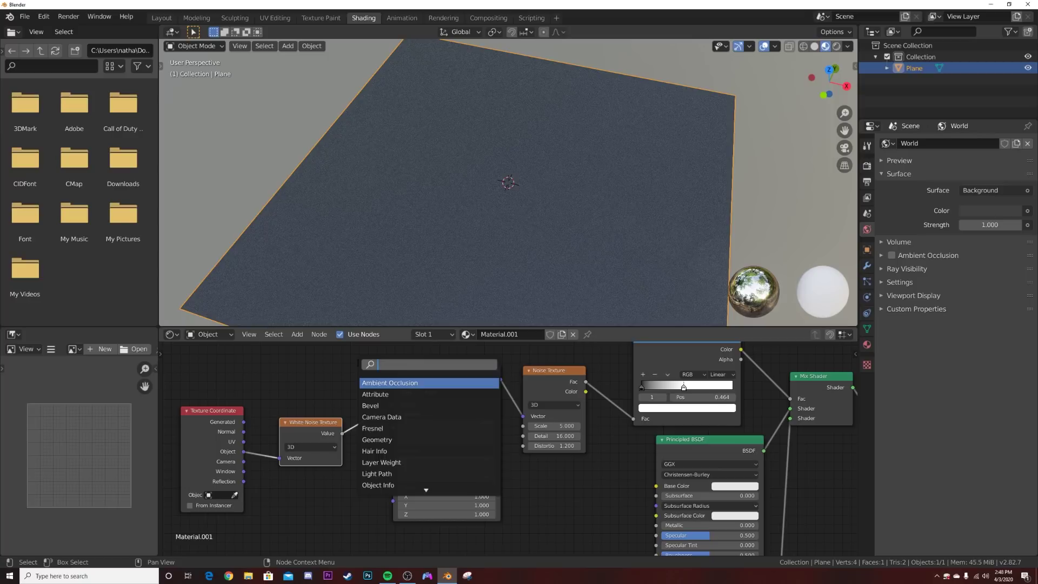
text(mix)
click(374, 394)
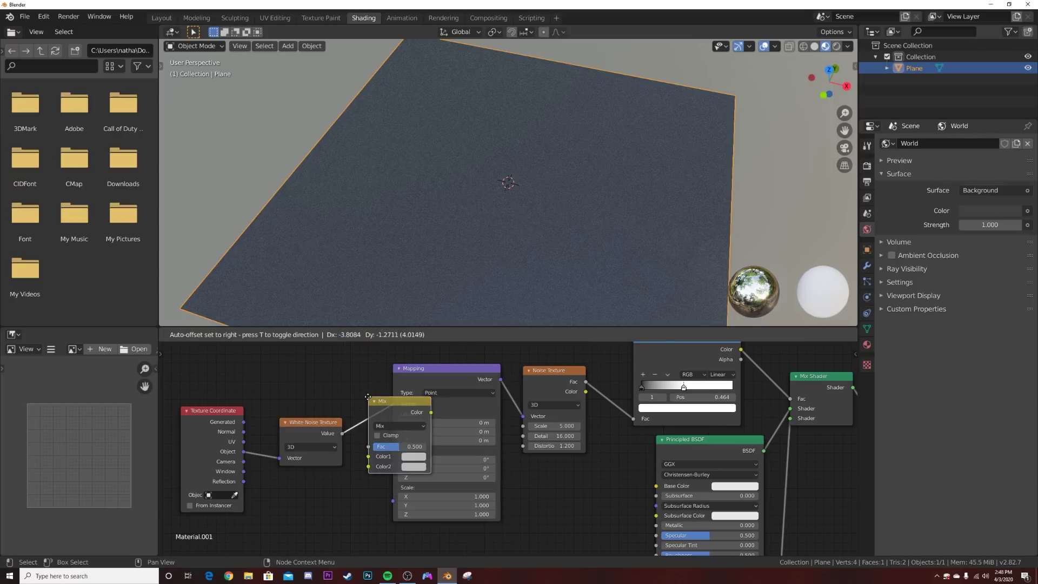
click(349, 419)
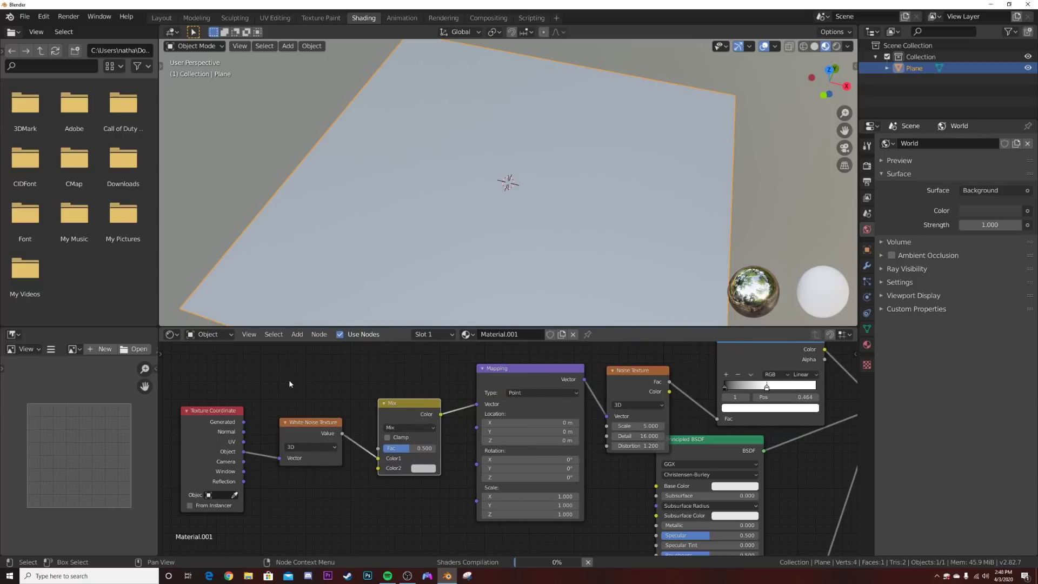
drag(244, 451, 379, 469)
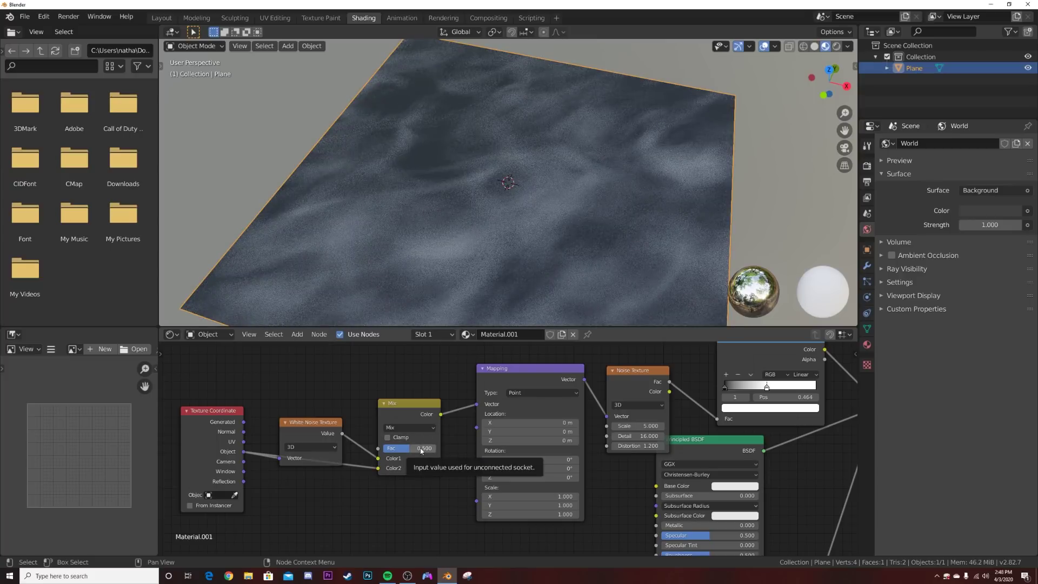
- Set the MixRGB node's Fac to 1.000 and move the White Noise Texture node above the Object link
drag(420, 448, 439, 452)
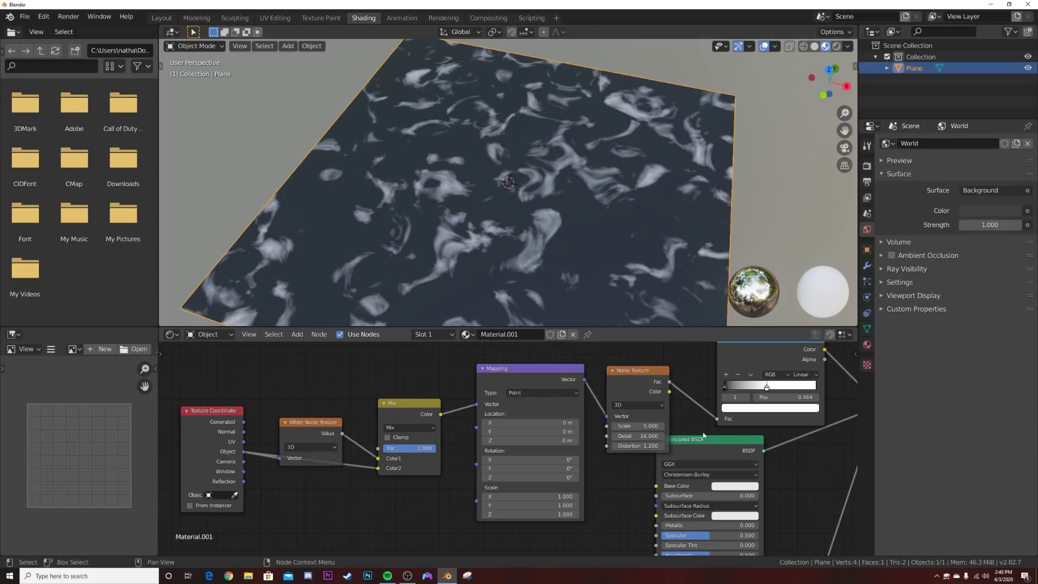
drag(625, 377, 626, 375)
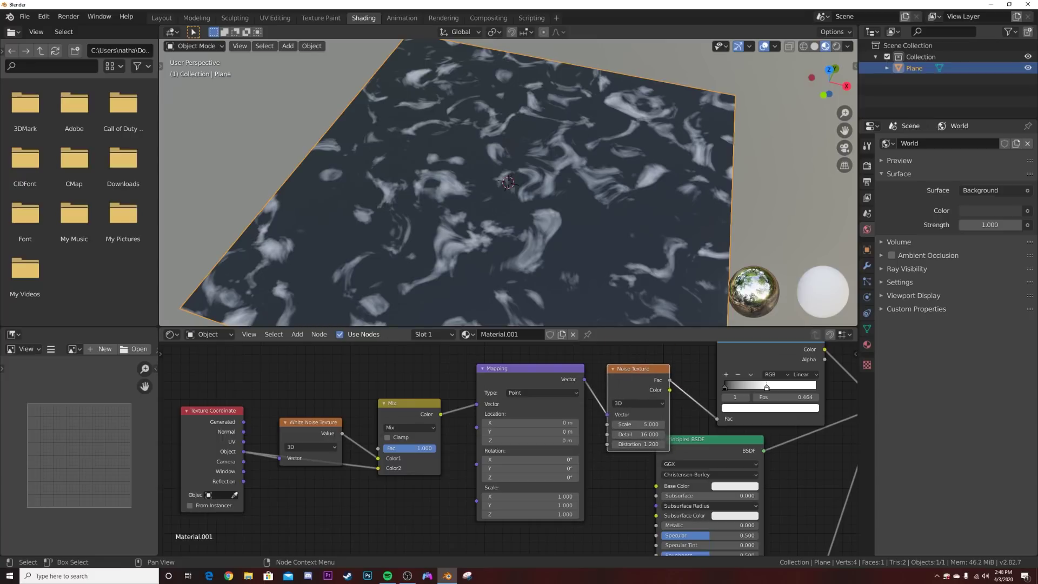
drag(403, 447, 439, 452)
scroll(503, 285, up, 2)
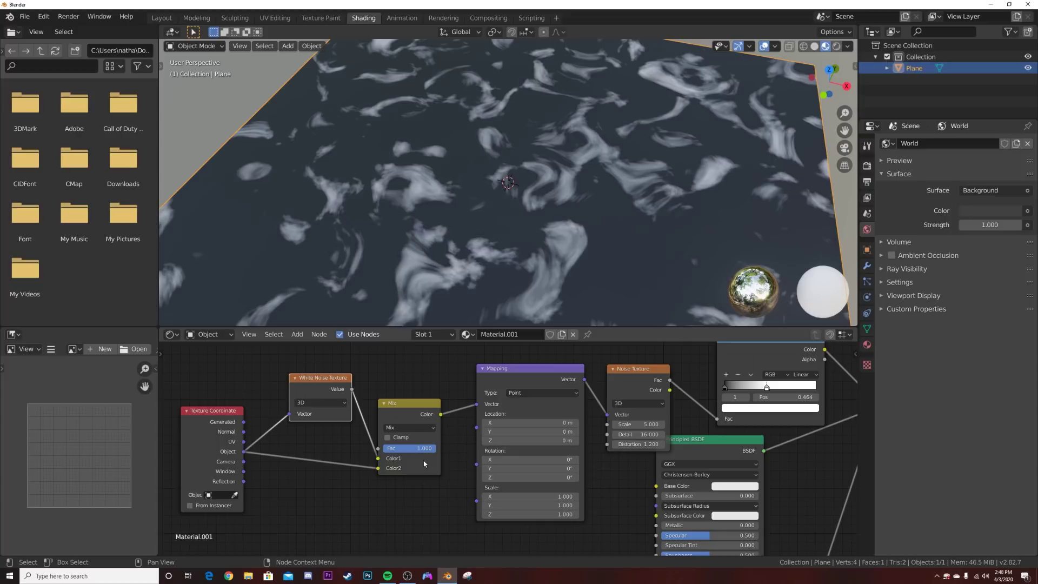
- Set the MixRGB node's Fac to 0.565 and the Noise Texture's Distortion to 2.4
drag(436, 448, 404, 449)
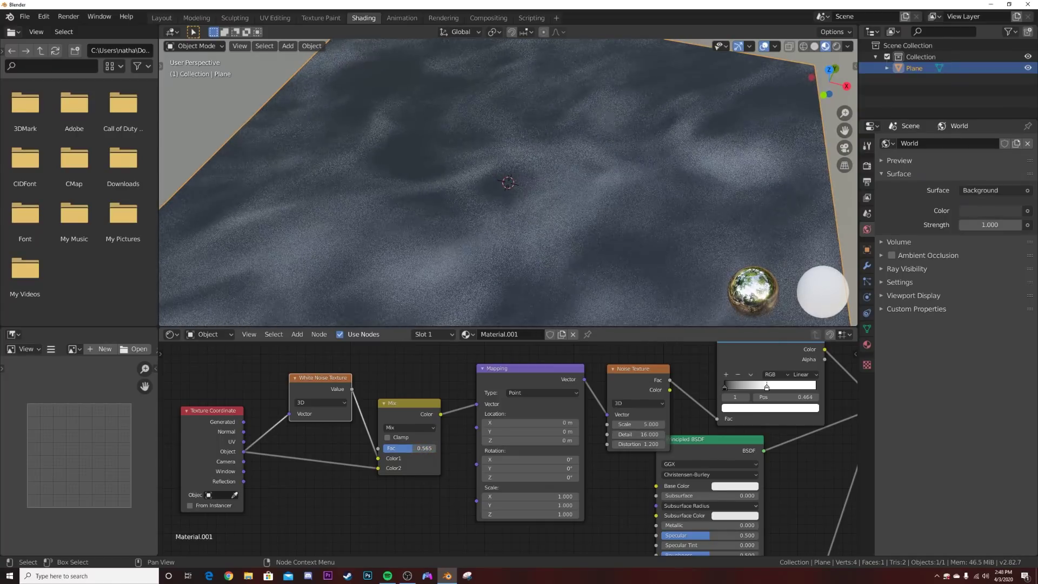
mouse_move(538, 216)
middle_down()
mouse_move(556, 209)
mouse_move(672, 233)
mouse_move(556, 218)
middle_up()
middle_drag(644, 381, 452, 404)
drag(452, 404, 456, 375)
drag(452, 437, 431, 437)
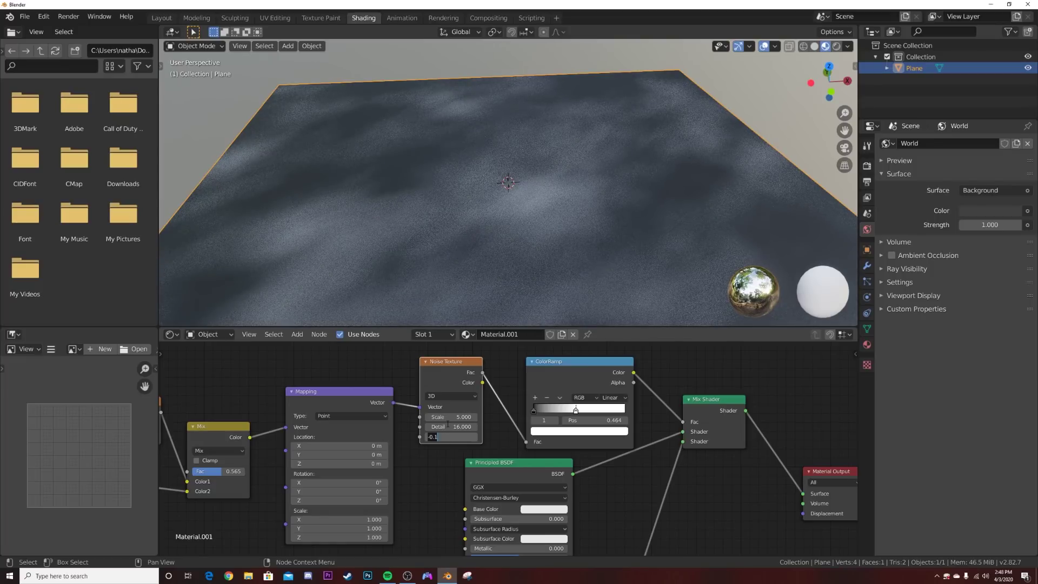
text(2.3)
key(Return)
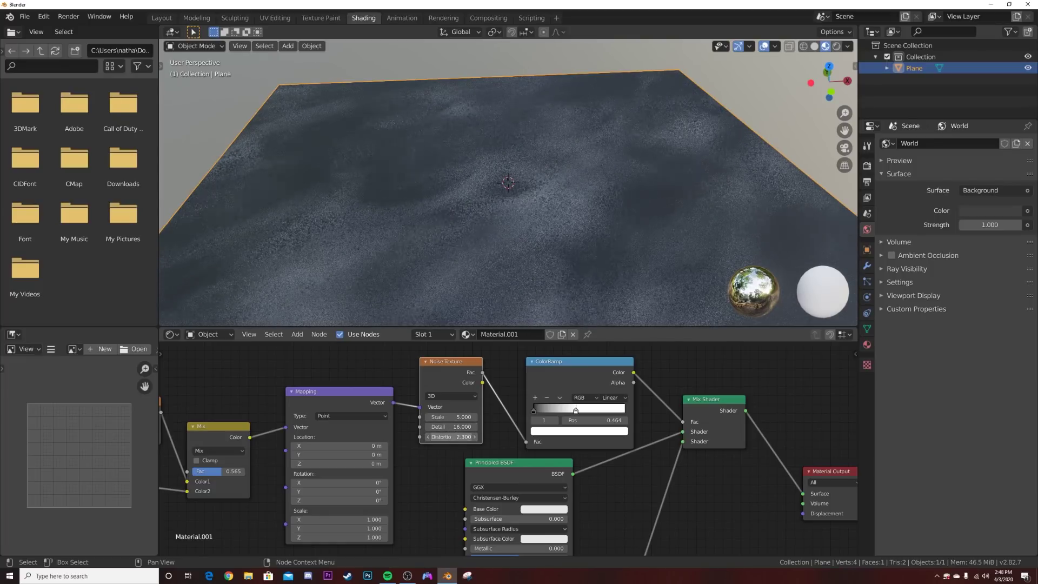
drag(453, 437, 455, 437)
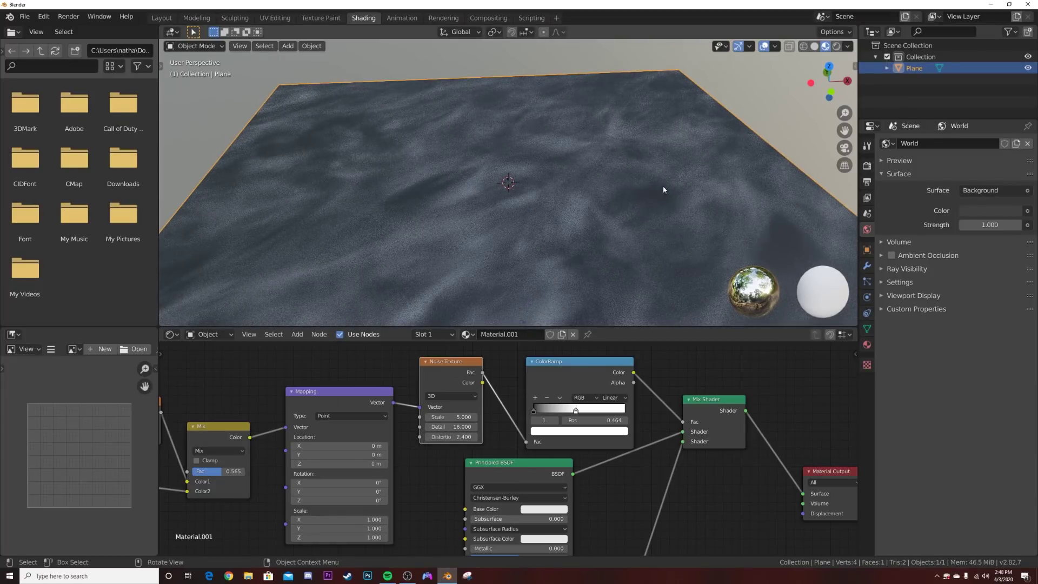
- Move the ColorRamp's white stop slightly closer to the black stop, and open the black stop's colour
drag(582, 410, 551, 414)
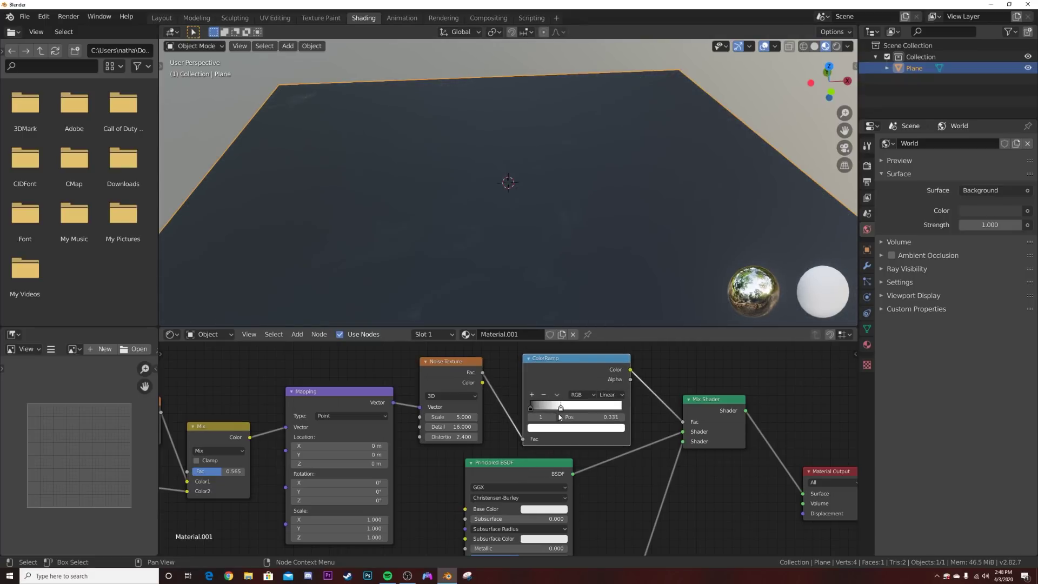
drag(560, 417, 568, 418)
click(531, 409)
click(546, 427)
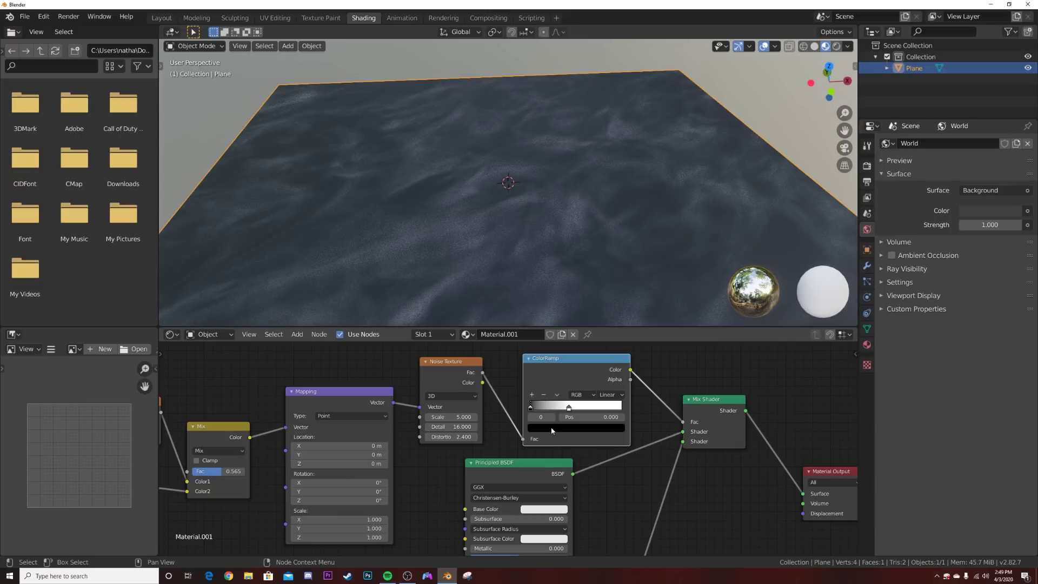
click(551, 431)
mouse_move(604, 365)
mouse_down()
mouse_move(604, 303)
mouse_move(604, 366)
mouse_up()
- Lower the MixRGB node's Fac to about 0.38 and inspect the pattern on the plane
middle_drag(392, 430, 617, 414)
drag(446, 451, 429, 451)
middle_drag(408, 143, 538, 218)
scroll(598, 256, up, 4)
middle_drag(598, 256, 543, 235)
scroll(718, 459, down, 2)
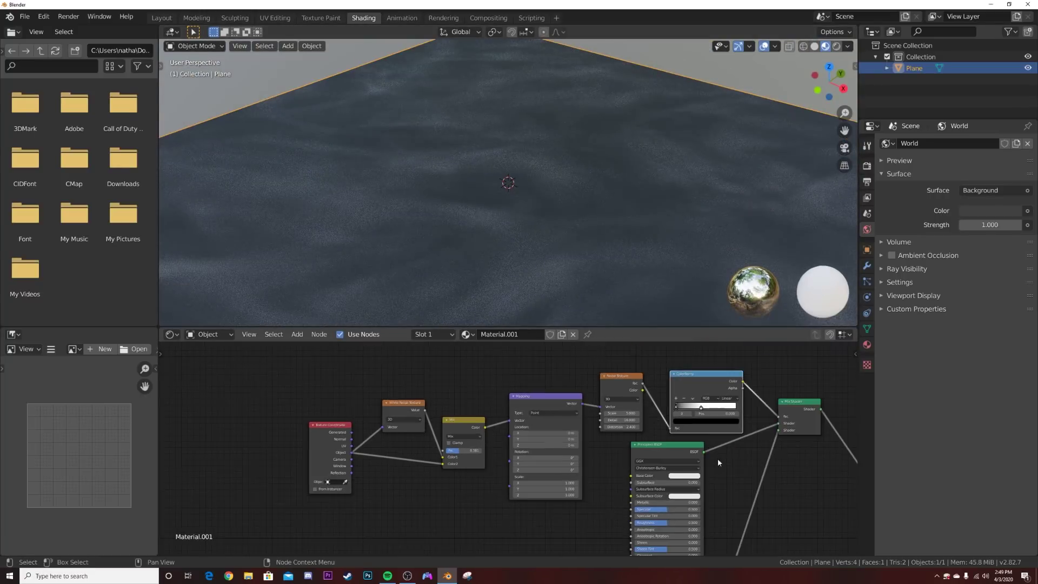
- Add an Image Texture setup with Mapping and Texture Coordinate nodes to the lower Principled BSDF
middle_drag(718, 459, 547, 384)
scroll(520, 438, down, 2)
middle_drag(495, 482, 529, 412)
scroll(524, 433, up, 2)
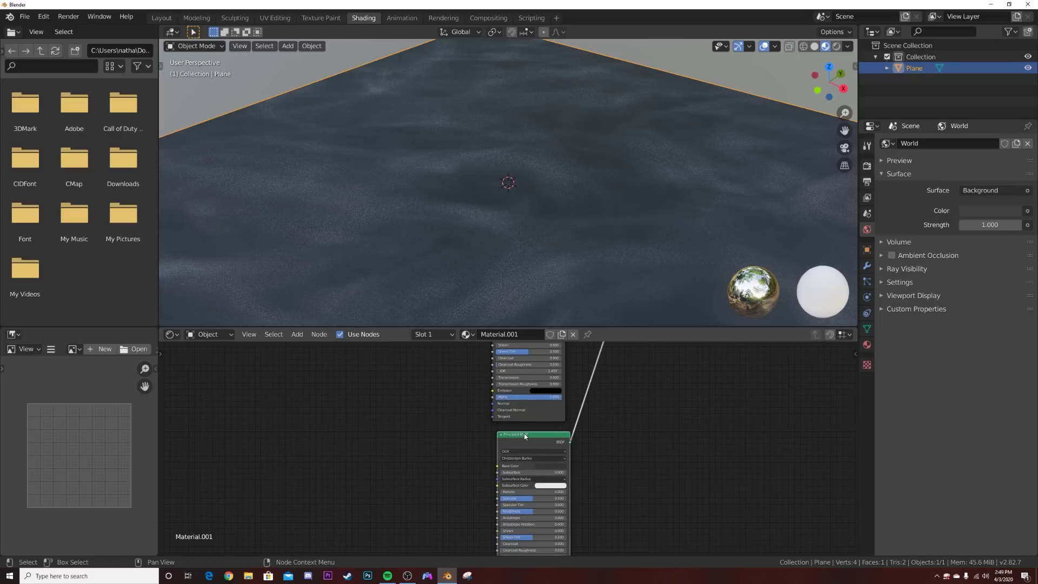
key(ctrl+t)
scroll(508, 494, up, 3)
middle_drag(508, 493, 457, 379)
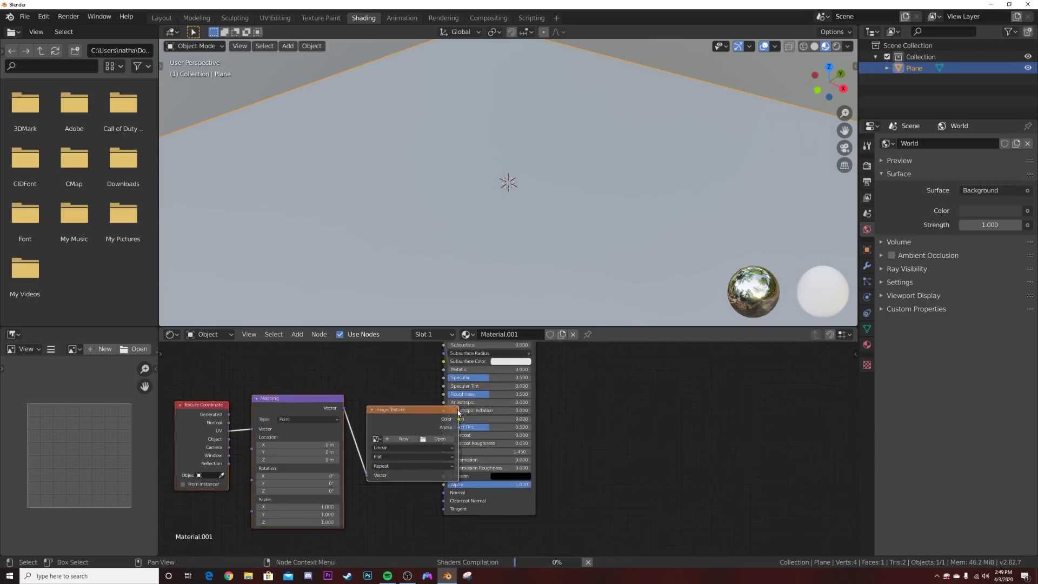
- Load wood _texture33.jpg from the Desktop folder into the new Image Texture node
scroll(457, 409, up, 2)
click(408, 439)
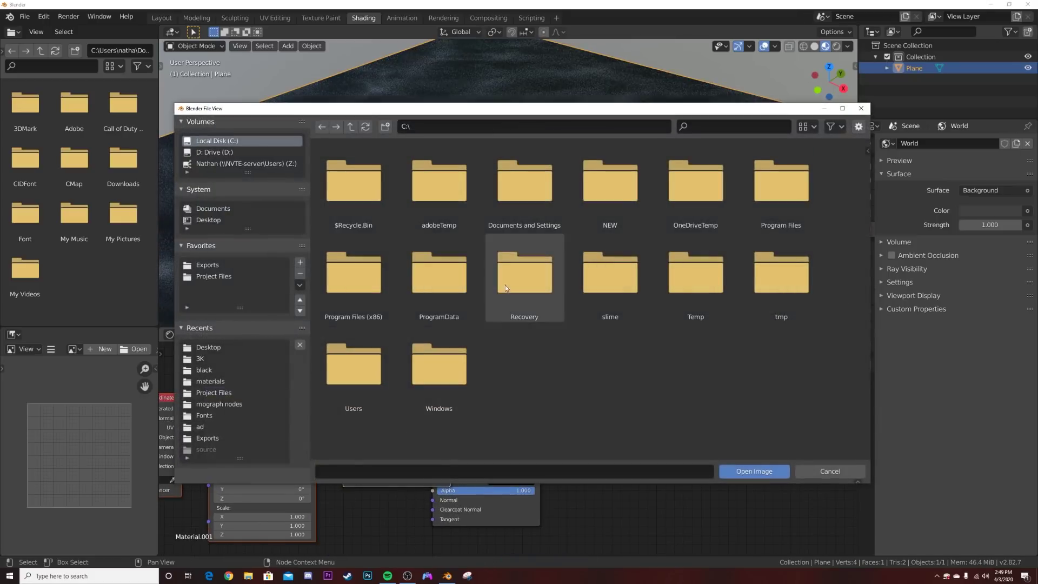
click(221, 221)
scroll(728, 364, down, 4)
scroll(466, 388, down, 2)
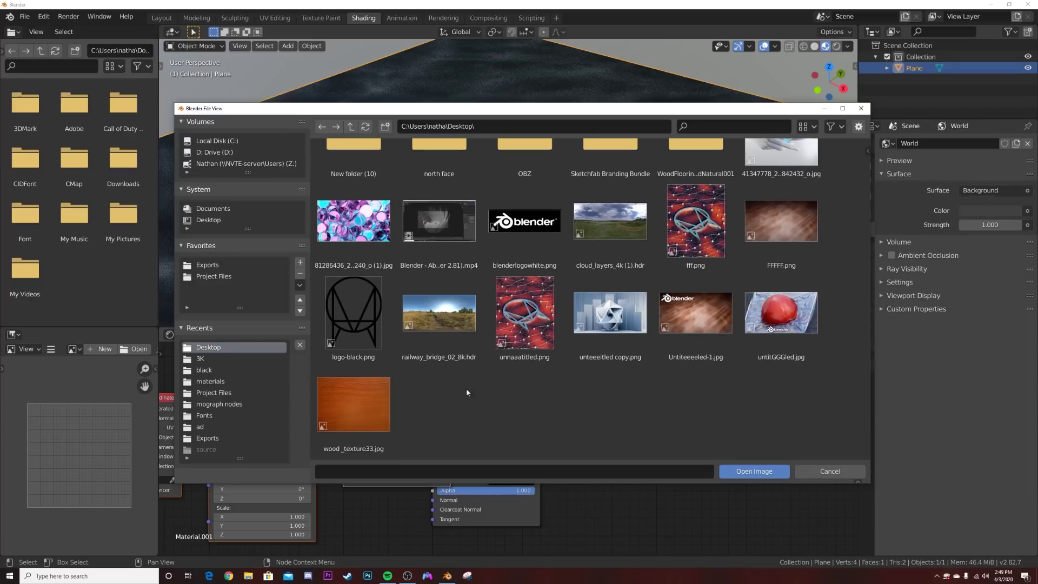
double_click(366, 397)
- Set the MixRGB node's Fac to about 0.74 and the ColorRamp's white stop to about 0.49
middle_drag(534, 210, 475, 250)
middle_drag(452, 354, 435, 466)
middle_drag(602, 165, 675, 157)
scroll(452, 432, down, 6)
middle_drag(430, 370, 465, 466)
scroll(407, 463, up, 3)
middle_drag(416, 389, 552, 343)
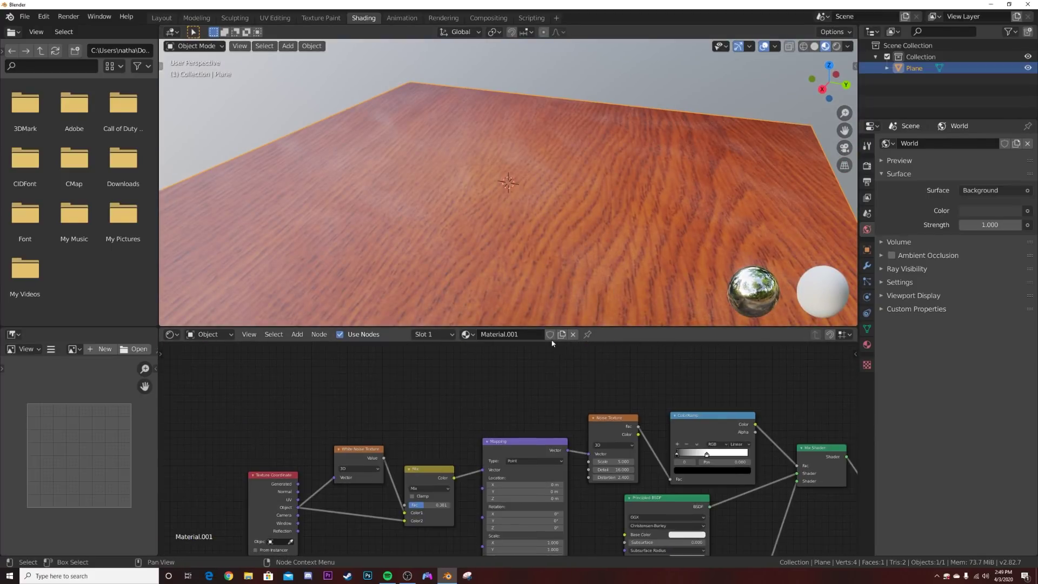
drag(444, 506, 463, 505)
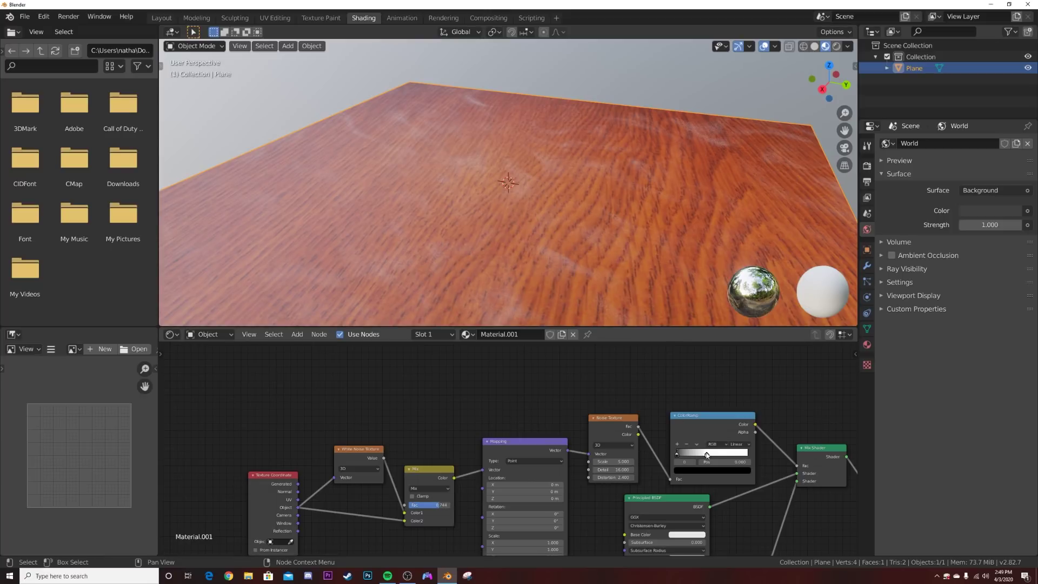
mouse_move(707, 456)
mouse_down()
mouse_move(722, 456)
mouse_move(698, 457)
mouse_move(714, 463)
mouse_up()
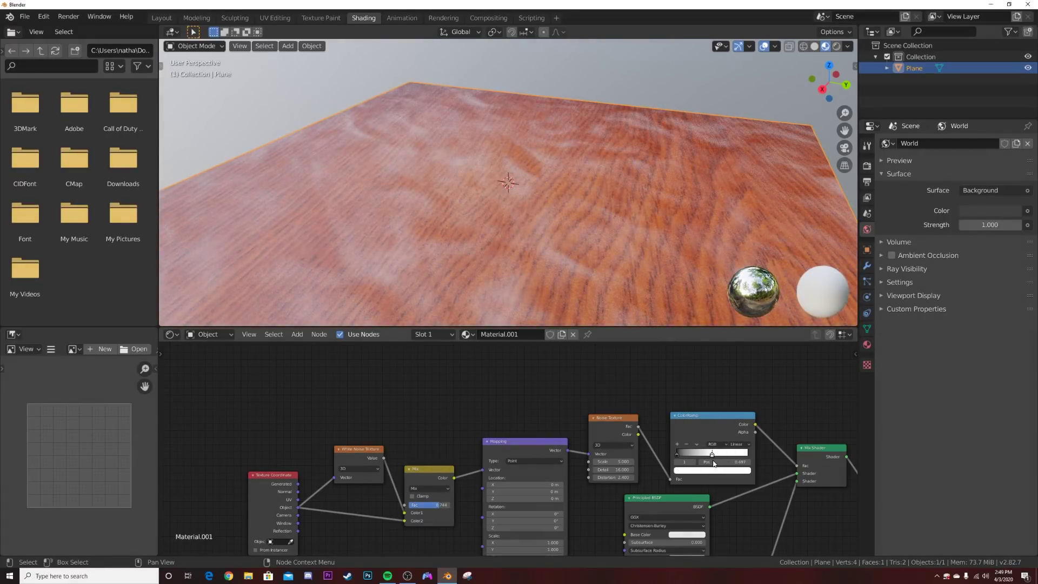
mouse_move(559, 207)
middle_down()
mouse_move(518, 242)
mouse_move(615, 225)
mouse_move(595, 203)
mouse_move(568, 202)
middle_up()
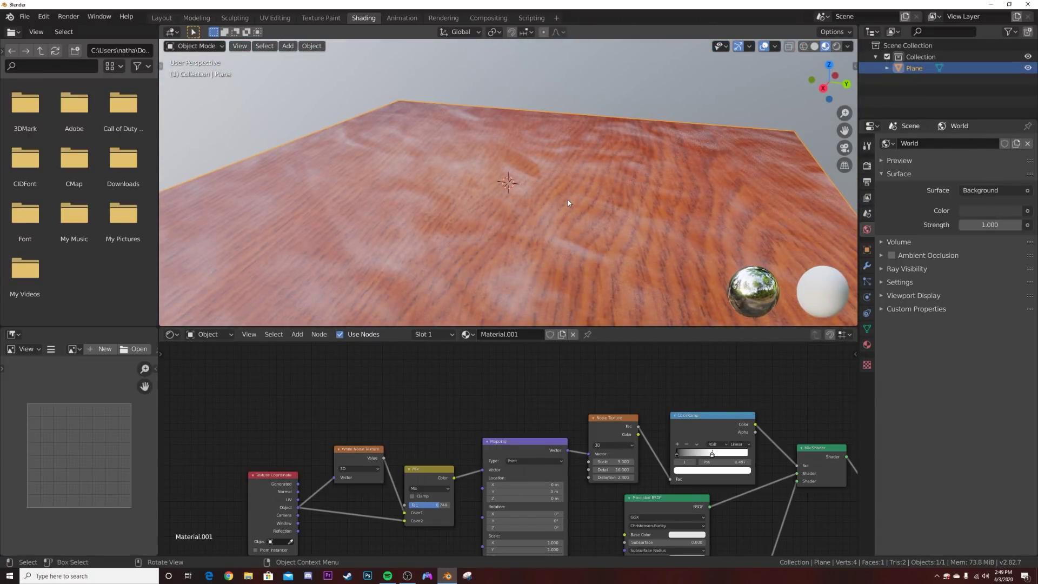
- Shift both Principled BSDF nodes sideways so that the lower one clears the Image Texture node
scroll(722, 399, down, 10)
middle_drag(666, 482, 605, 335)
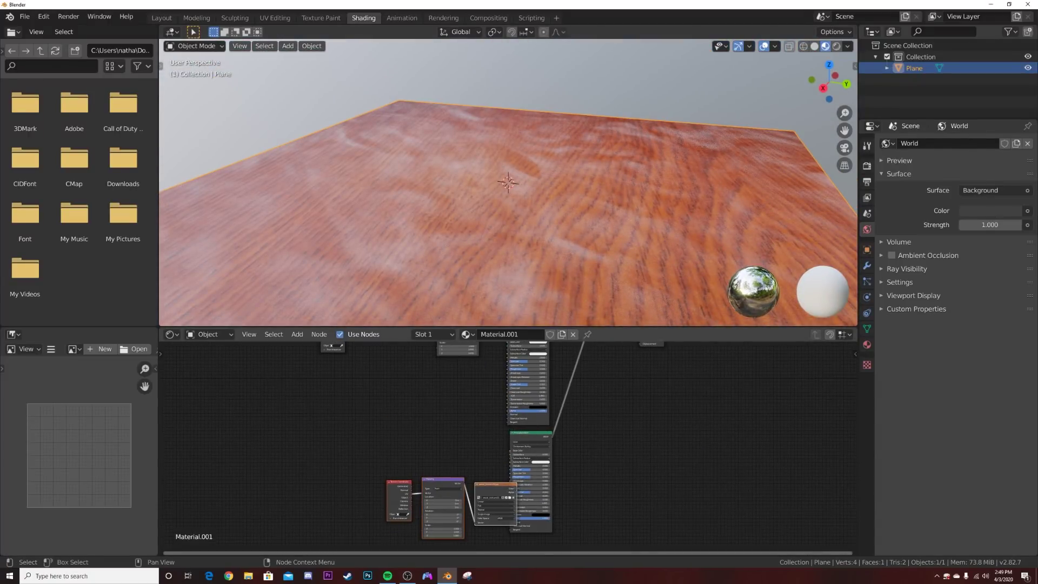
middle_drag(559, 489, 557, 531)
drag(523, 368, 537, 365)
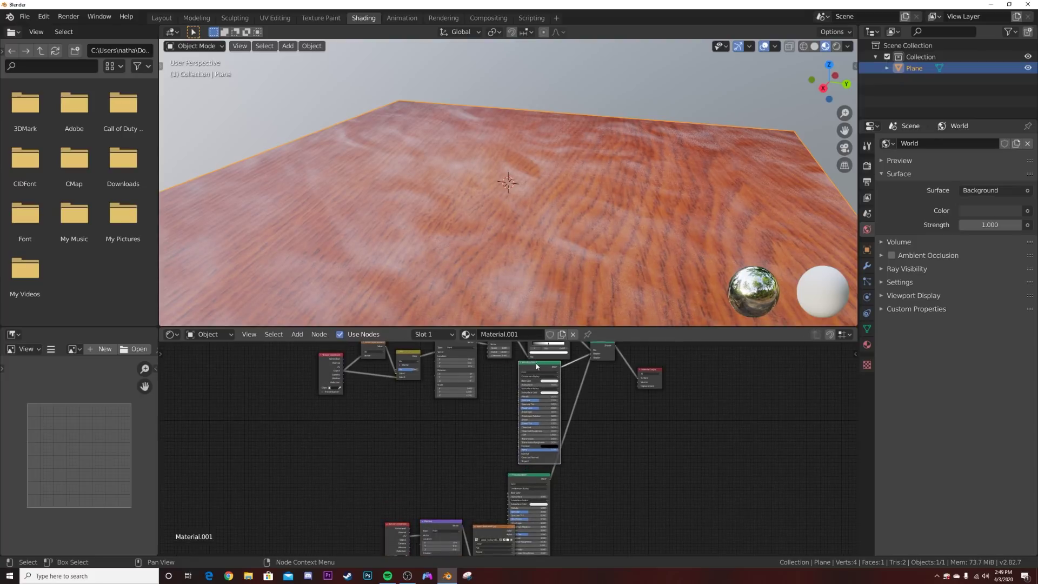
middle_drag(527, 470, 559, 411)
drag(559, 411, 582, 411)
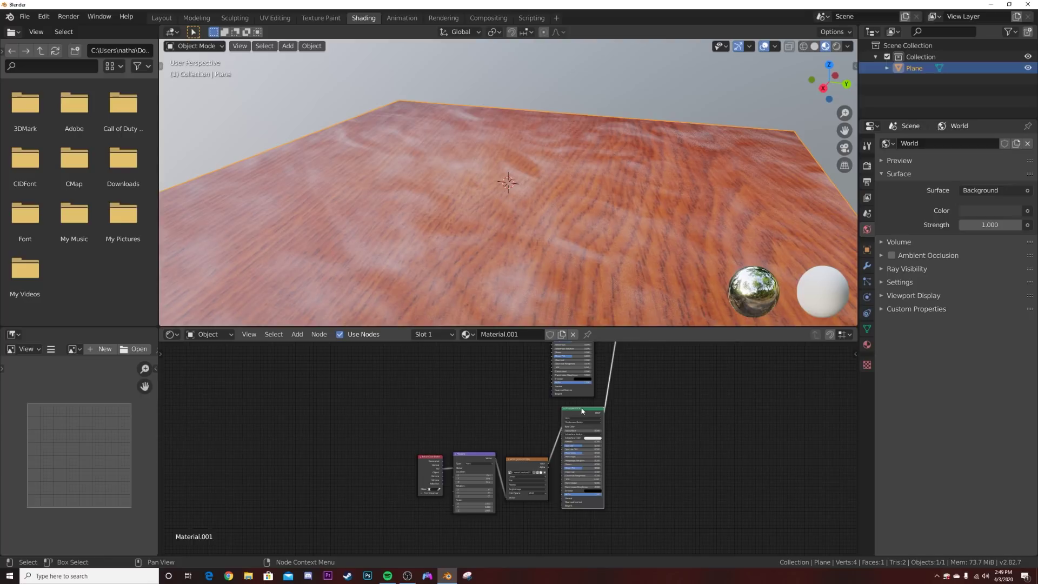